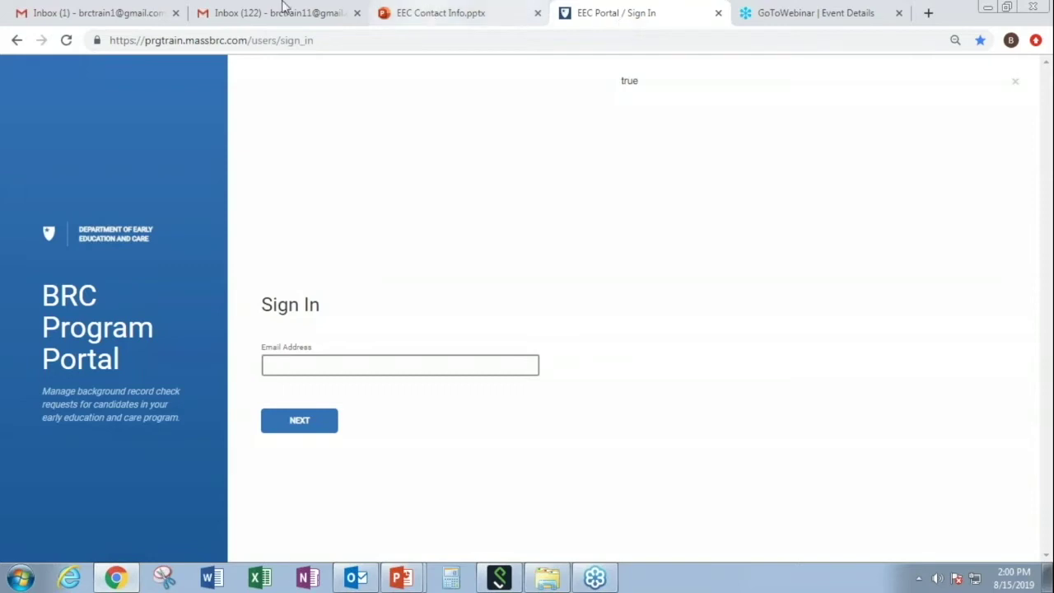
Fill in the saved training account email address from autofill and submit it with NEXT.
left_click(287, 363)
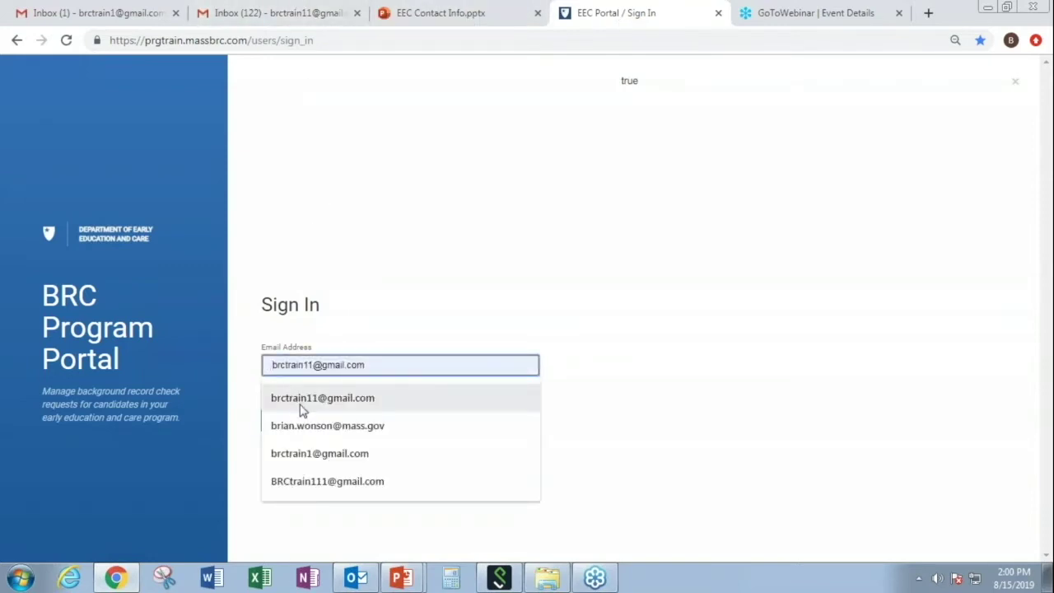
left_click(302, 400)
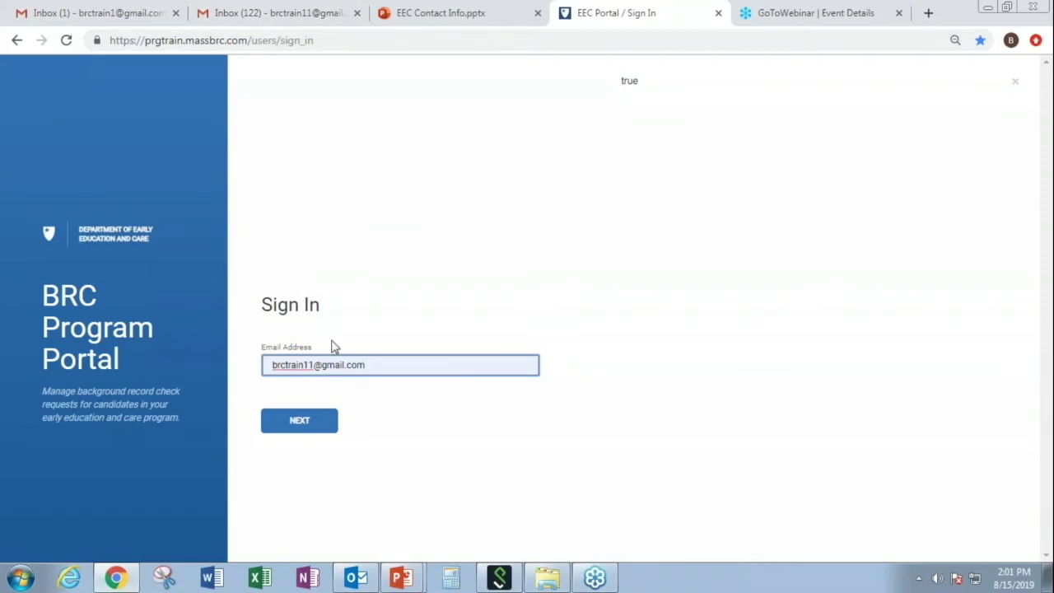
left_click(305, 420)
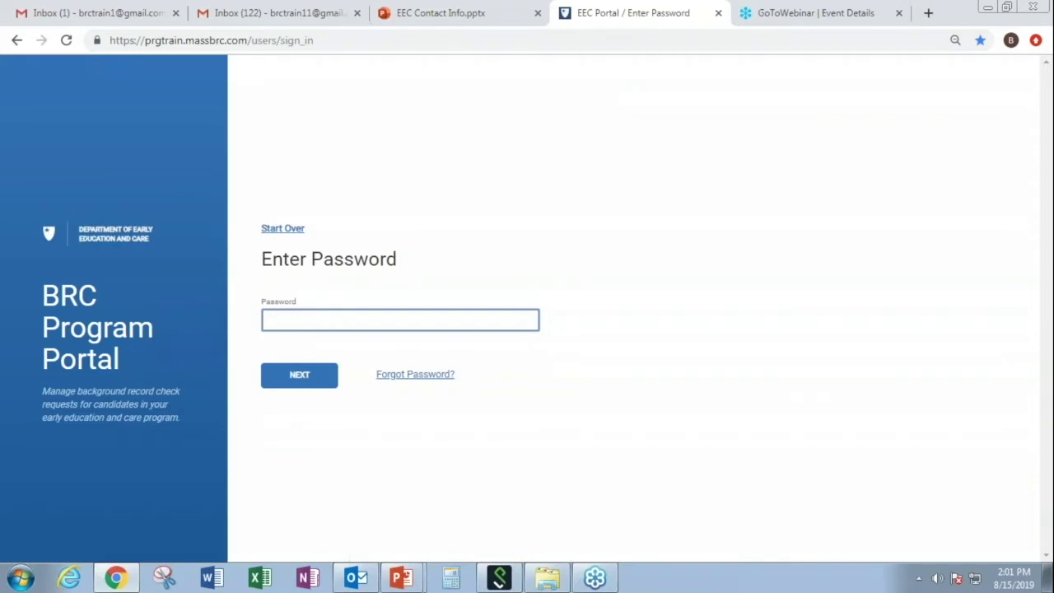
Enter the account password and submit it to reach the security code page.
type("•••••")
type("•••")
left_click(305, 376)
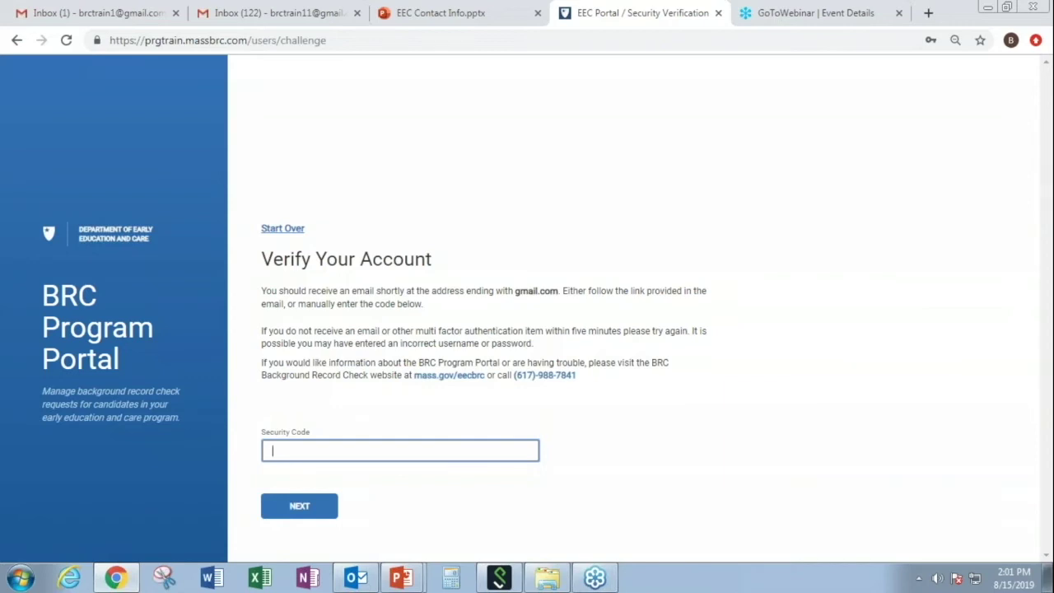
Refresh the Gmail inbox and open the newest Authentication Needed thread from Massachusetts.
left_click(290, 18)
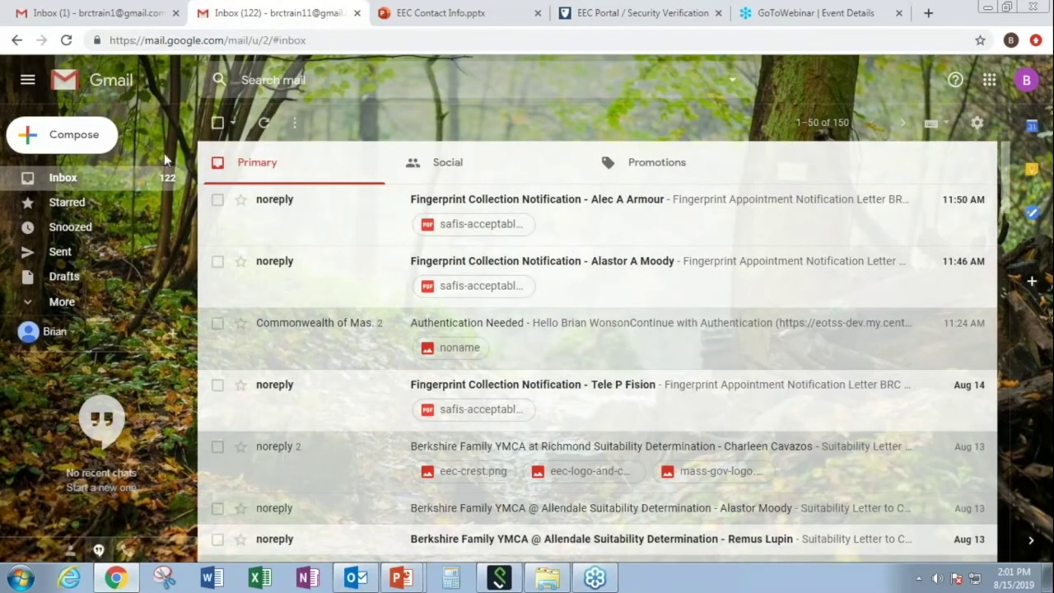
left_click(57, 181)
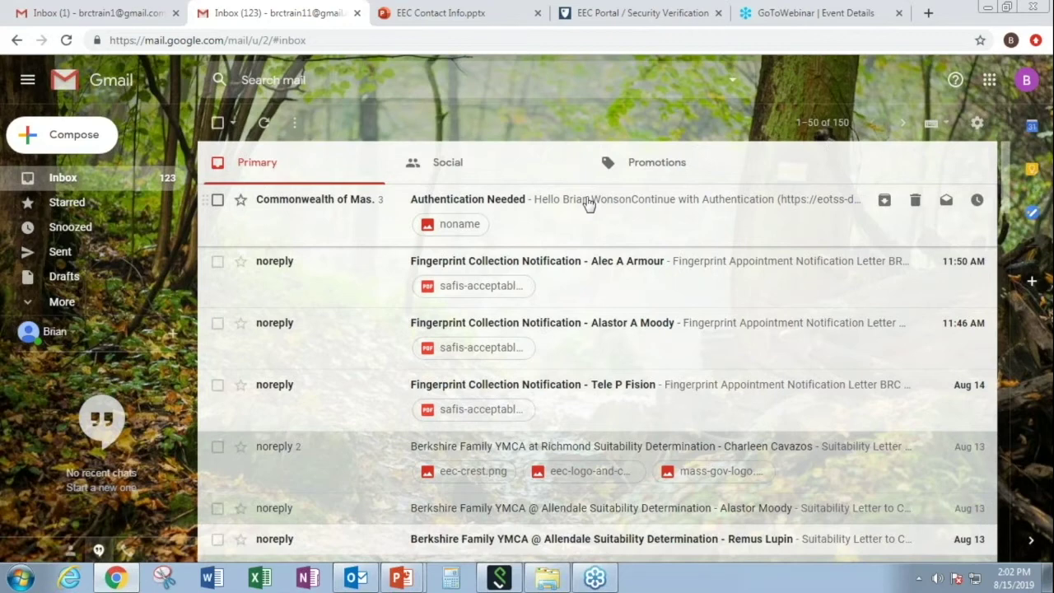
left_click(589, 205)
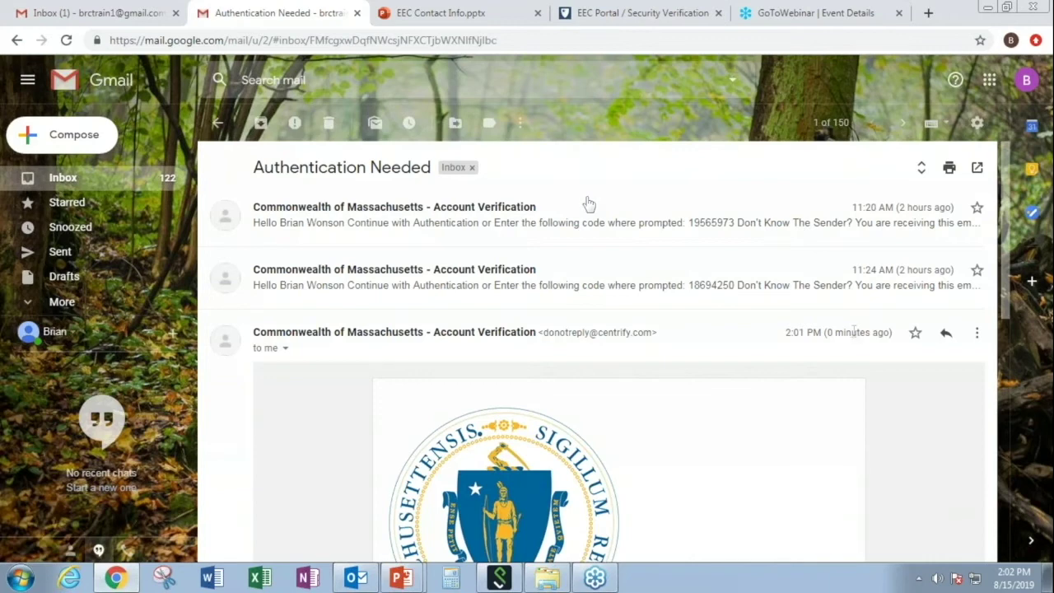
Scroll the 2:01 PM Account Verification message and select its verification code.
left_click_drag(1005, 300, 1009, 418)
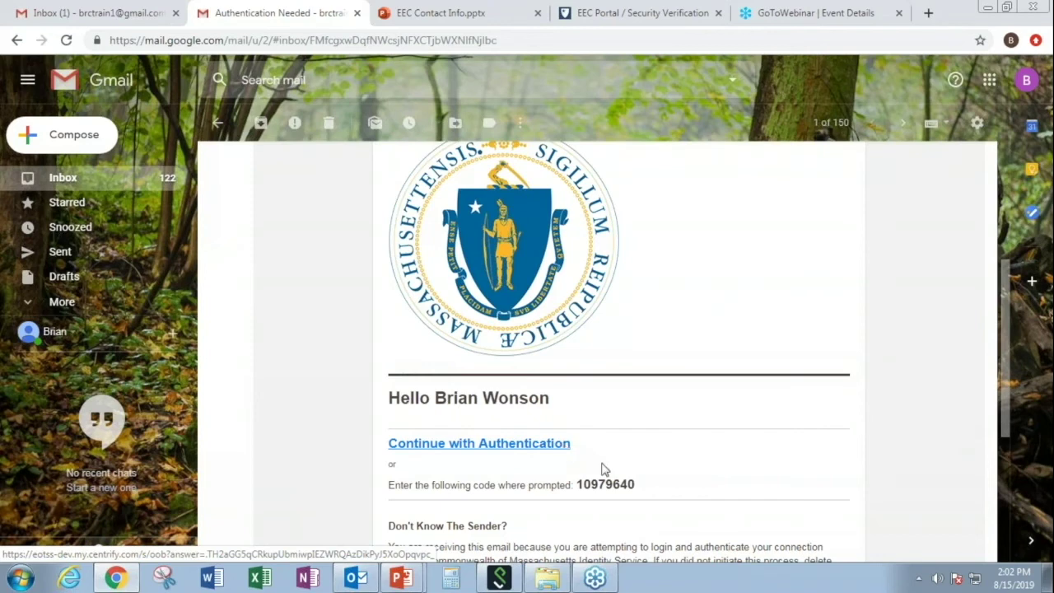
left_click_drag(638, 483, 576, 484)
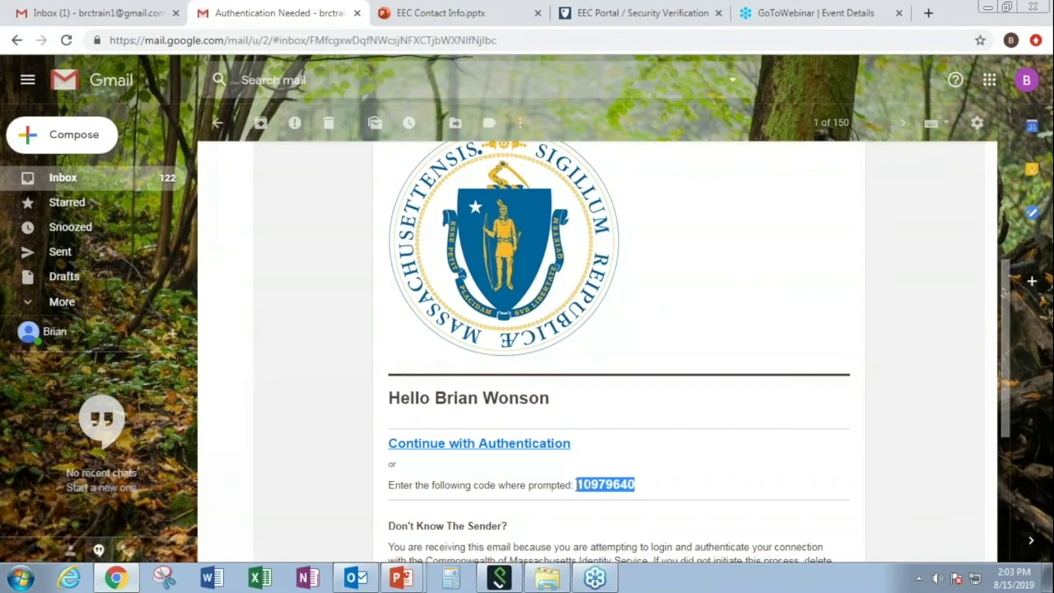
left_click(663, 16)
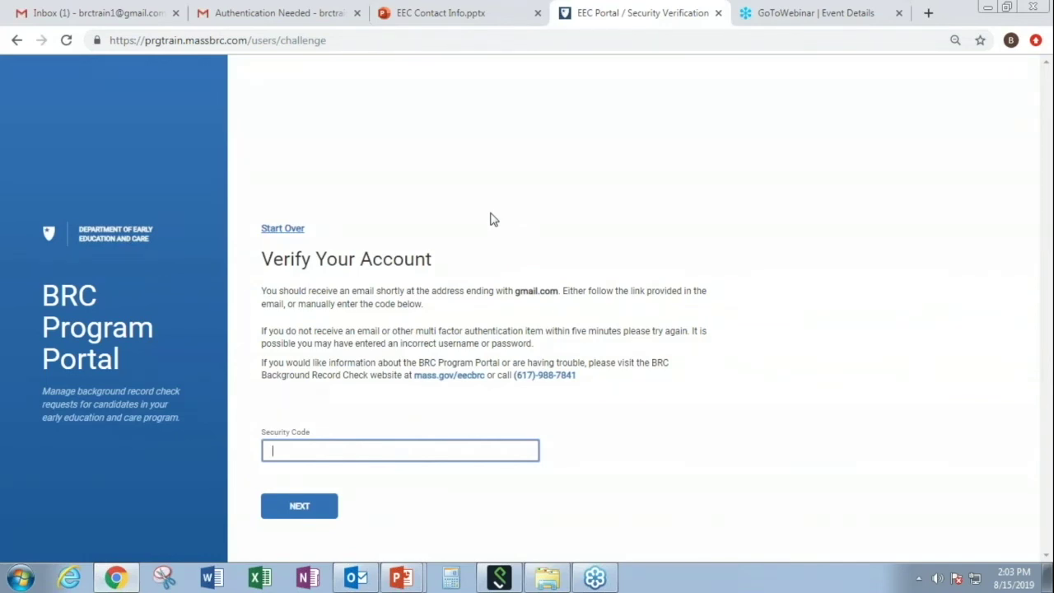
left_click(301, 15)
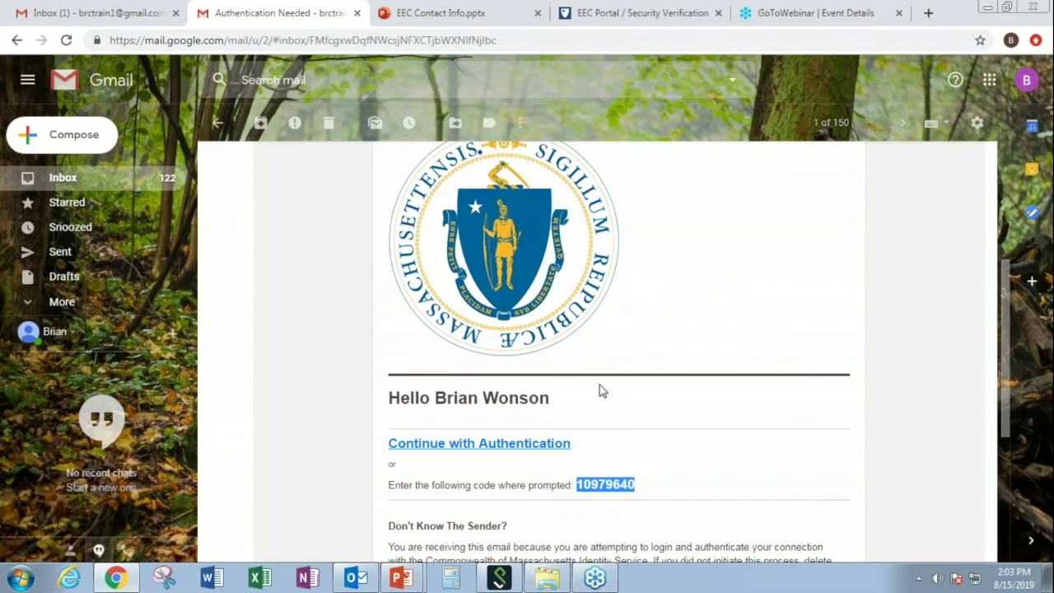
Confirm via the email's Continue with Authentication link, close the success tab, and return to the EEC Portal.
left_click(511, 450)
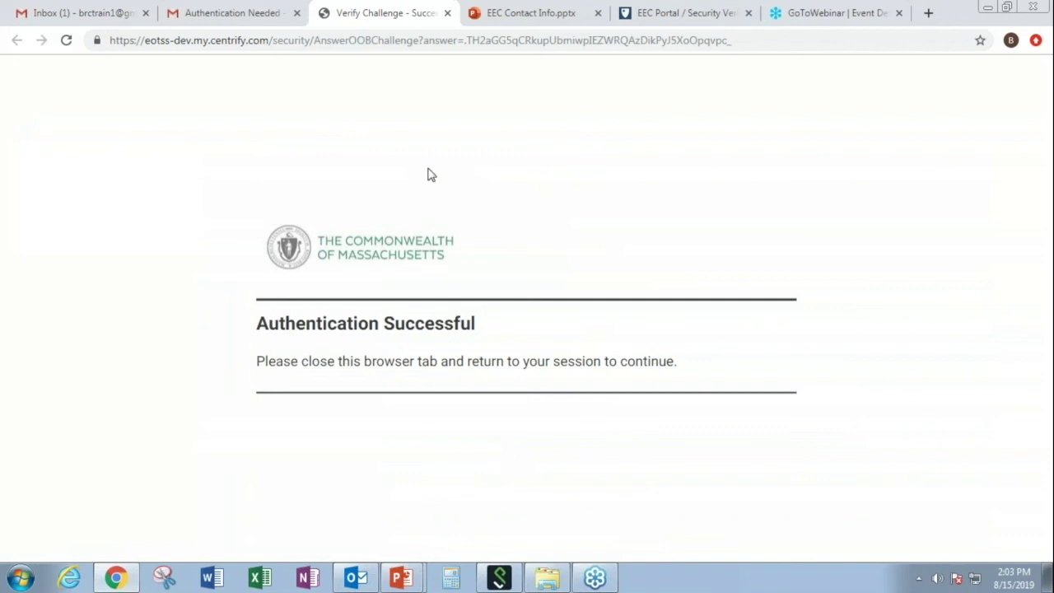
left_click(448, 14)
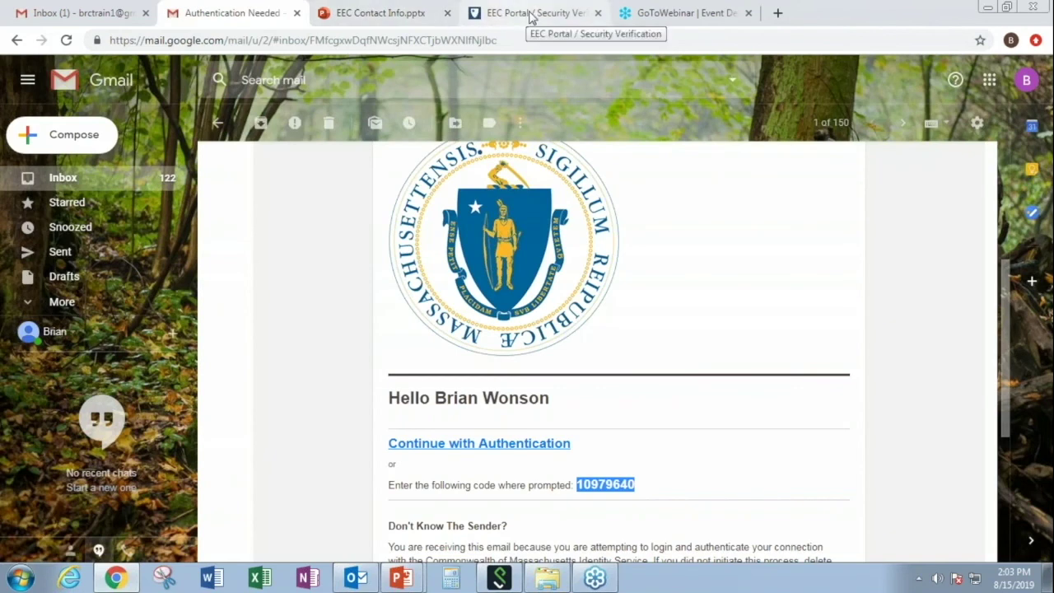
left_click(531, 17)
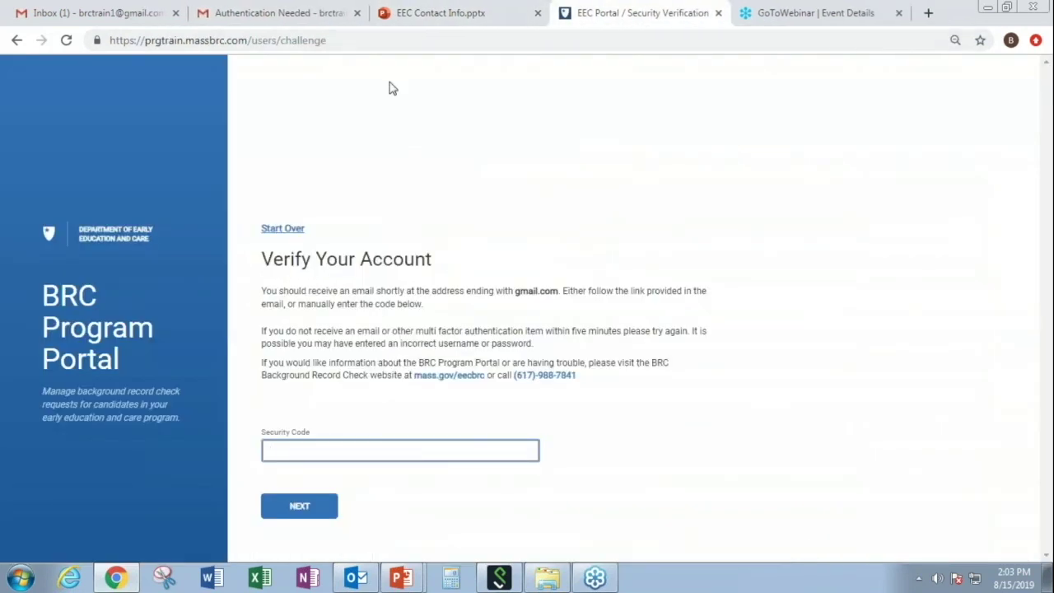